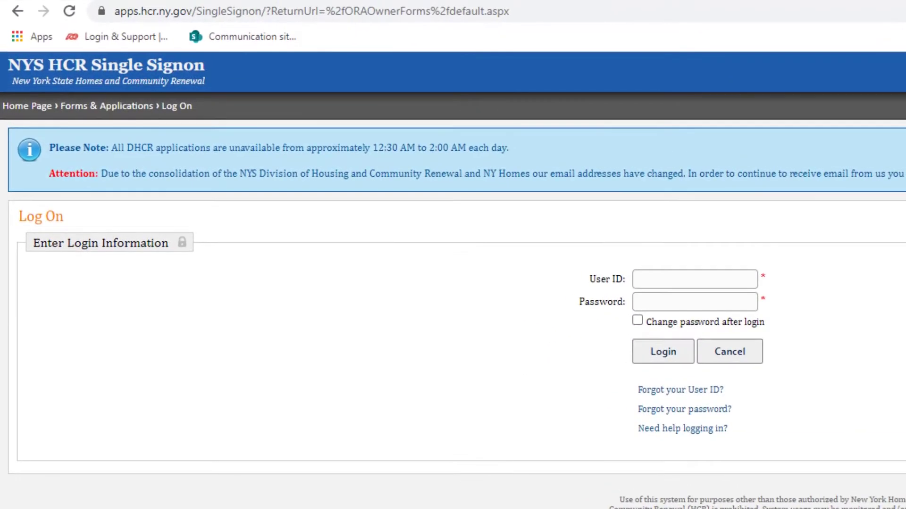
Log in to NYS HCR Single Signon with the account's user ID and password.
click(712, 283)
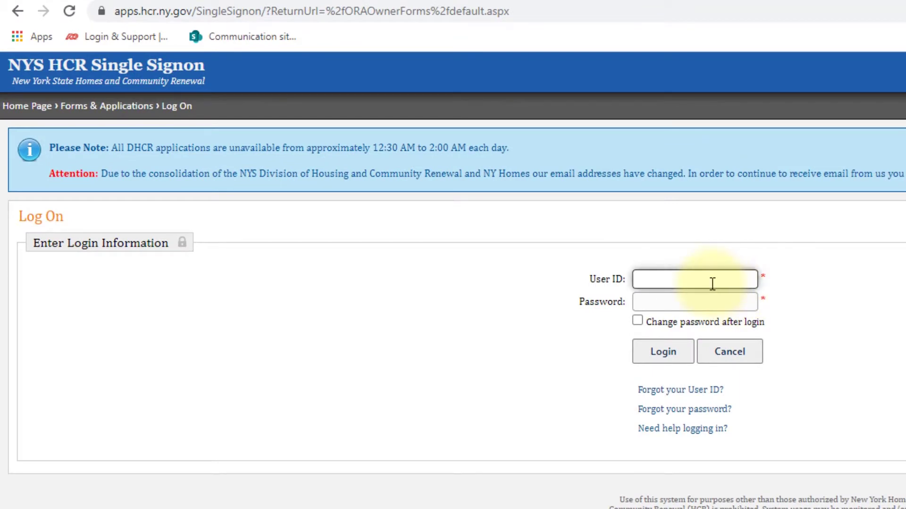
click(707, 301)
text(************)
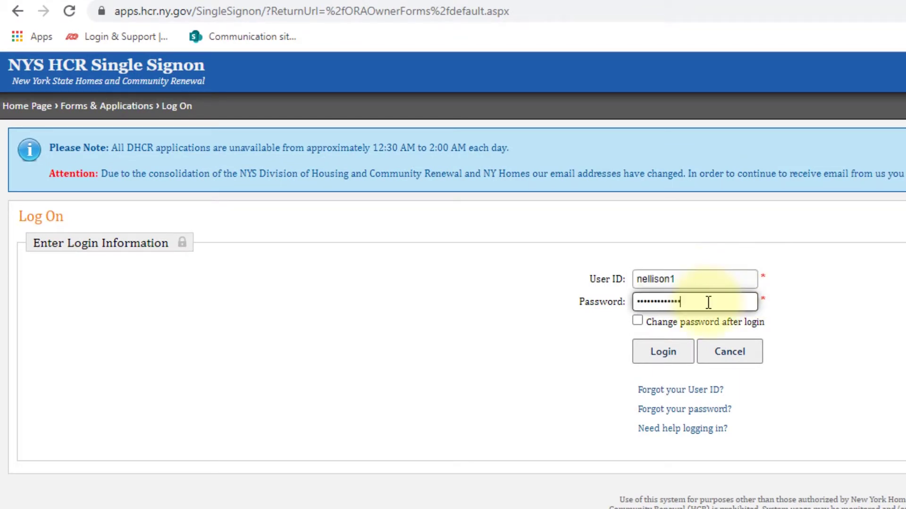
click(673, 357)
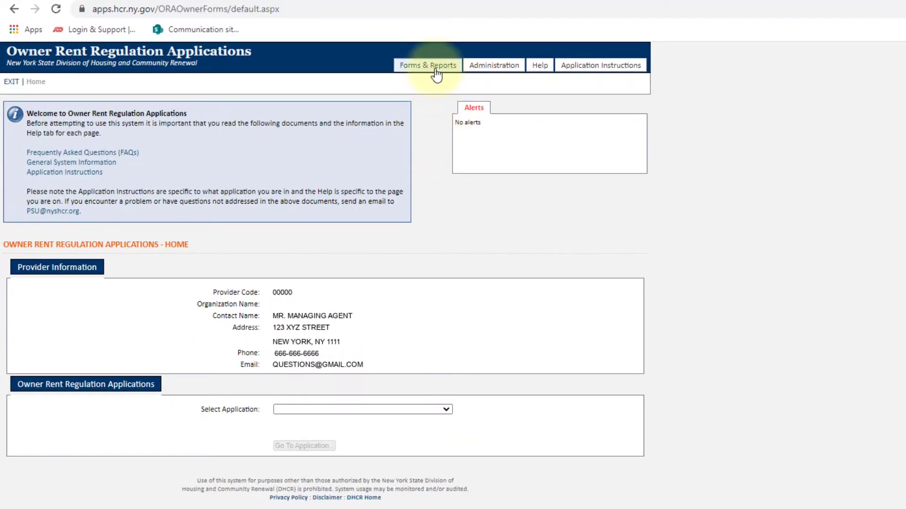
Choose Annual Rent Registration from the application selector and go to that application.
click(446, 409)
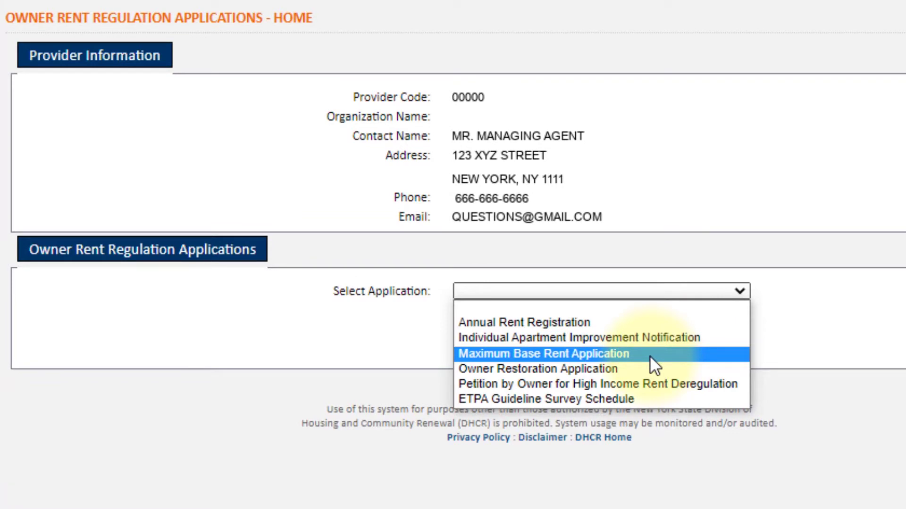
click(554, 321)
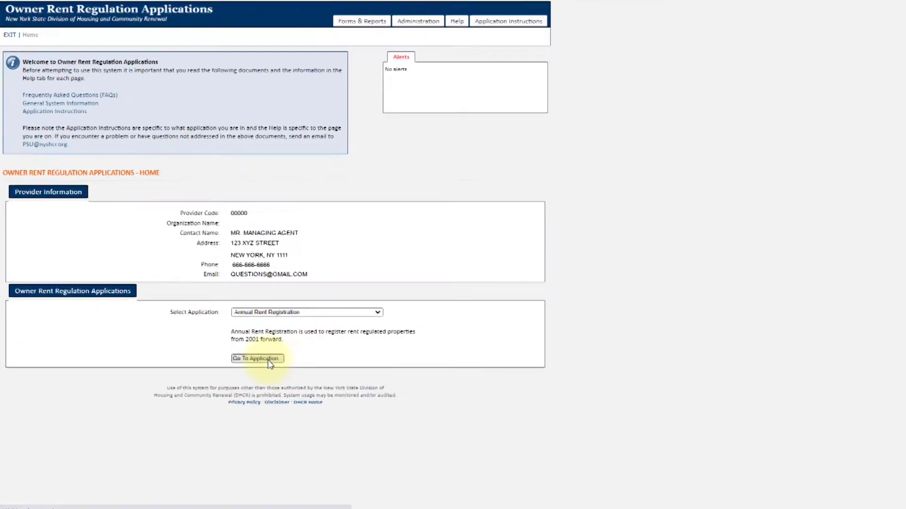
click(405, 373)
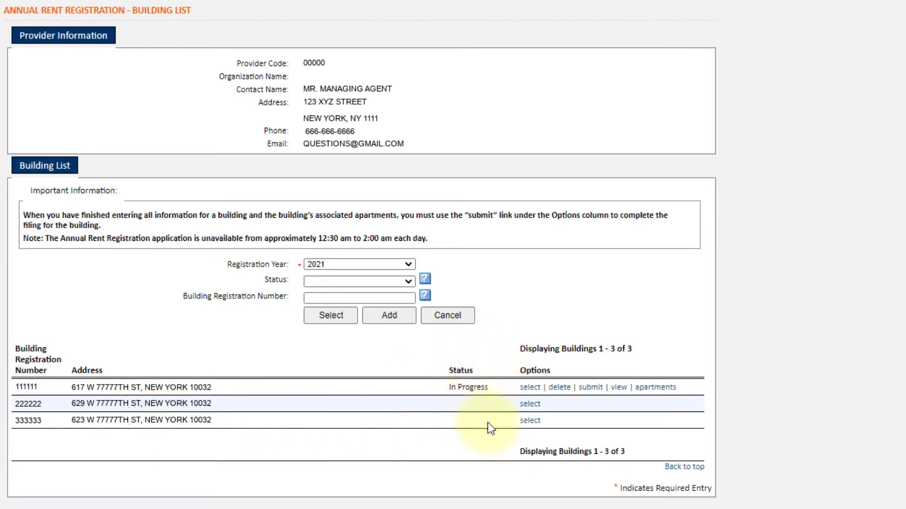
Select the 617 W 77777TH ST building from the 2021 Building List.
click(530, 389)
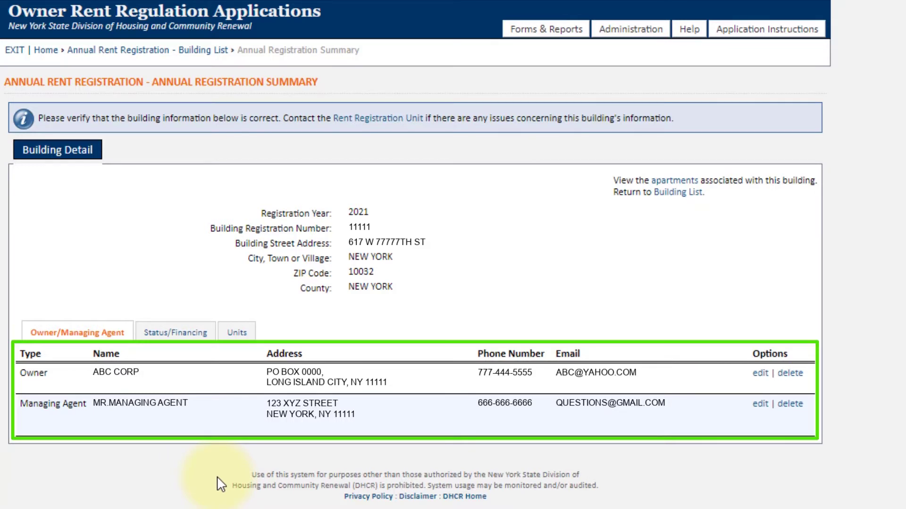
Review the 617 W 77777TH ST building's Status/Financing and Units tabs.
click(185, 338)
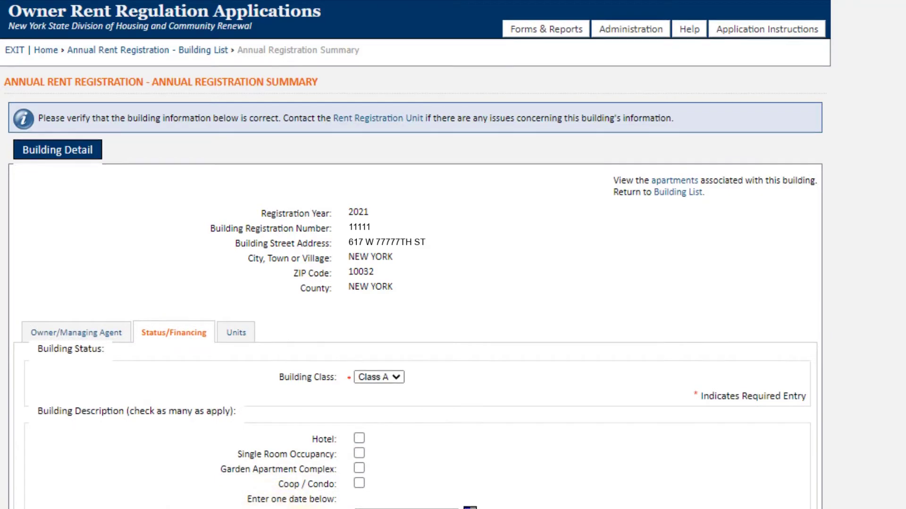
scroll(312, 448, down, 2)
scroll(304, 453, down, 2)
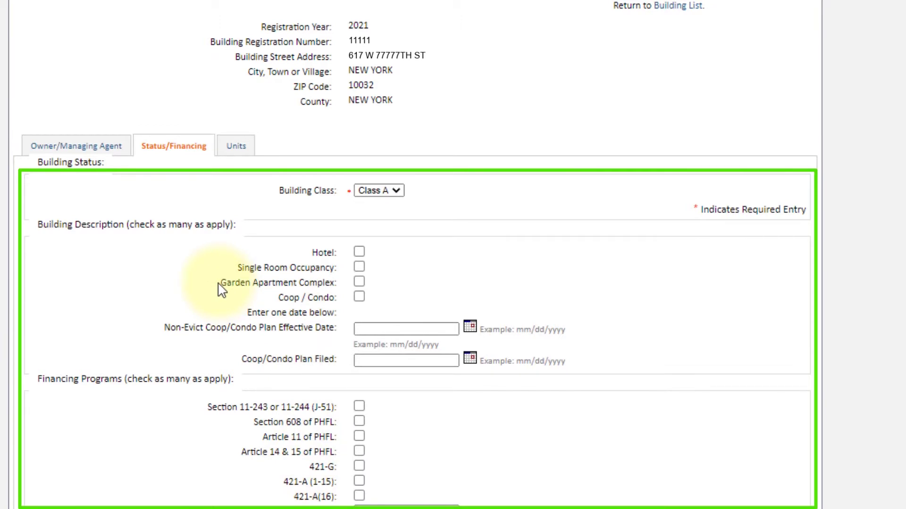
scroll(224, 250, up, 1)
click(238, 191)
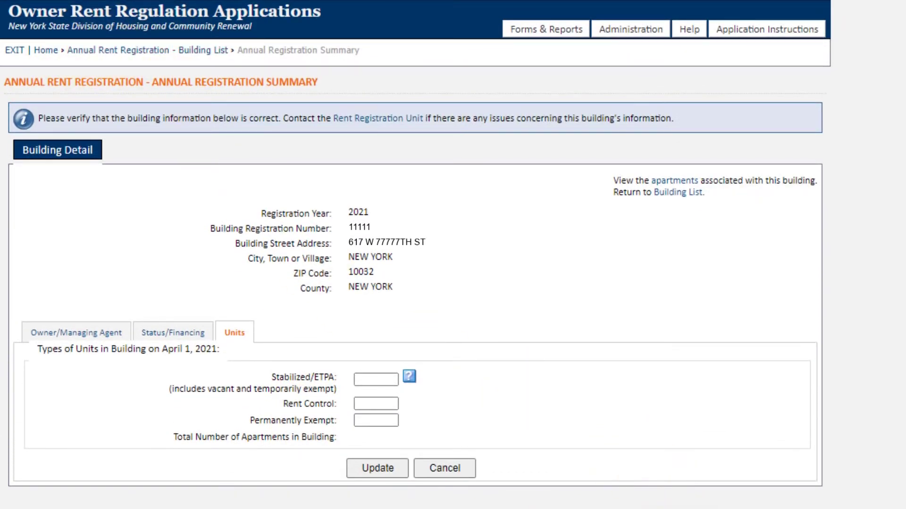
scroll(882, 493, down, 6)
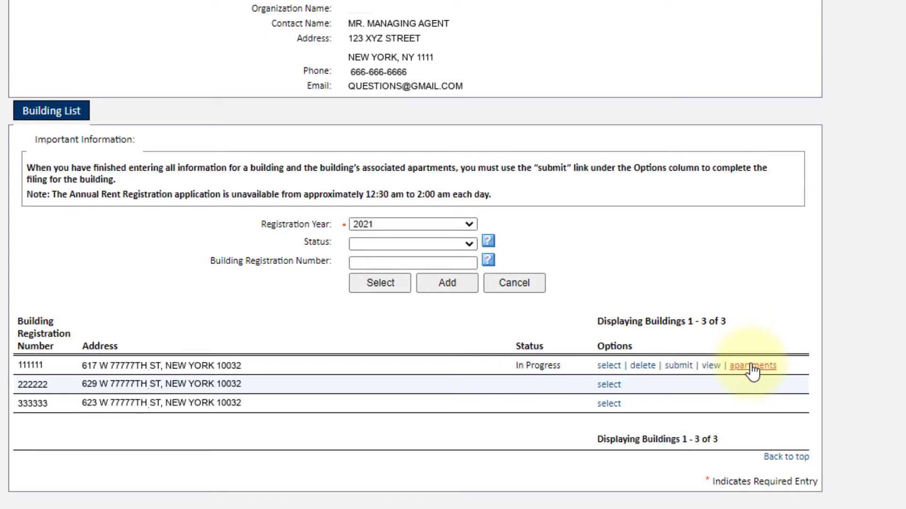
List the 25 apartments in building 111111 and open apartment 1A's details.
click(751, 366)
scroll(717, 378, up, 2)
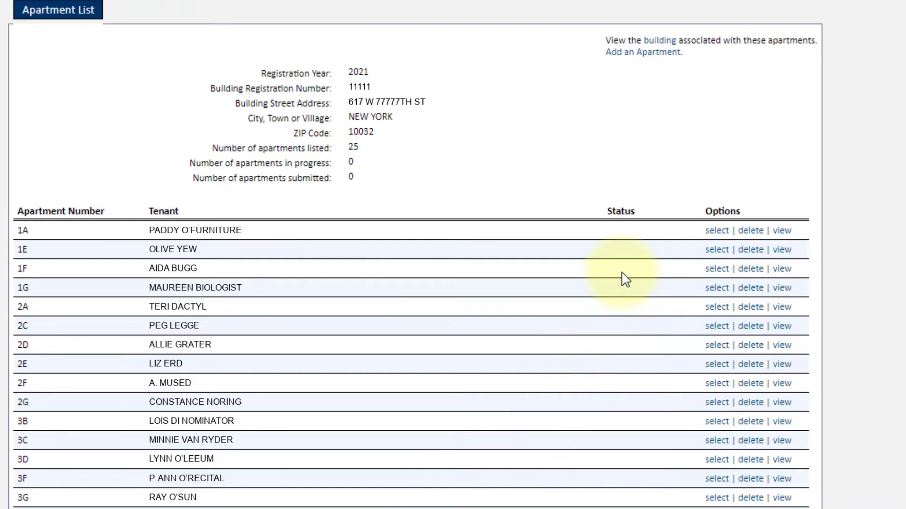
click(717, 232)
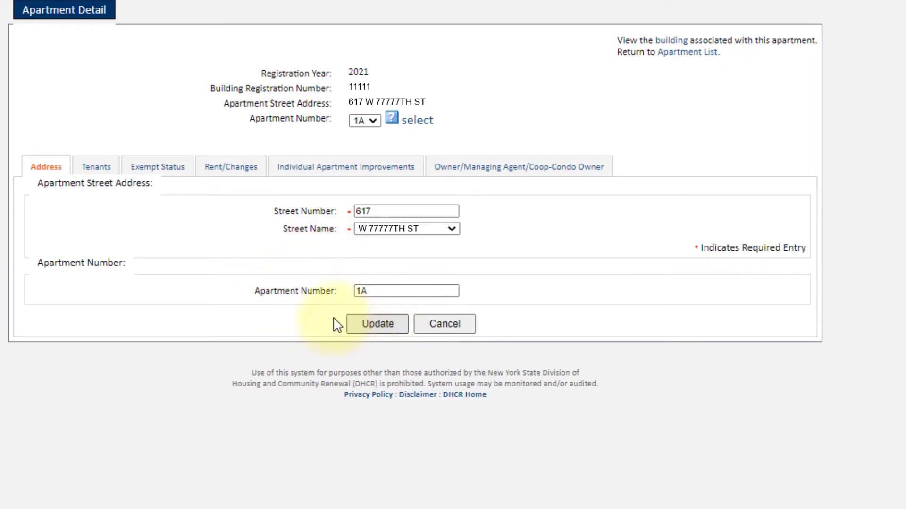
Show apartment 1A's Tenants tab, listing one tenant in occupancy on April 1, 2021.
click(100, 169)
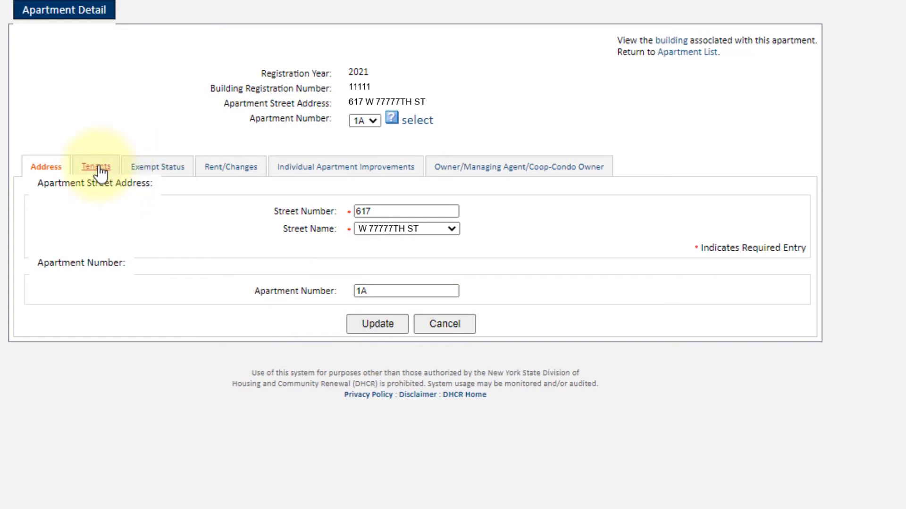
click(407, 389)
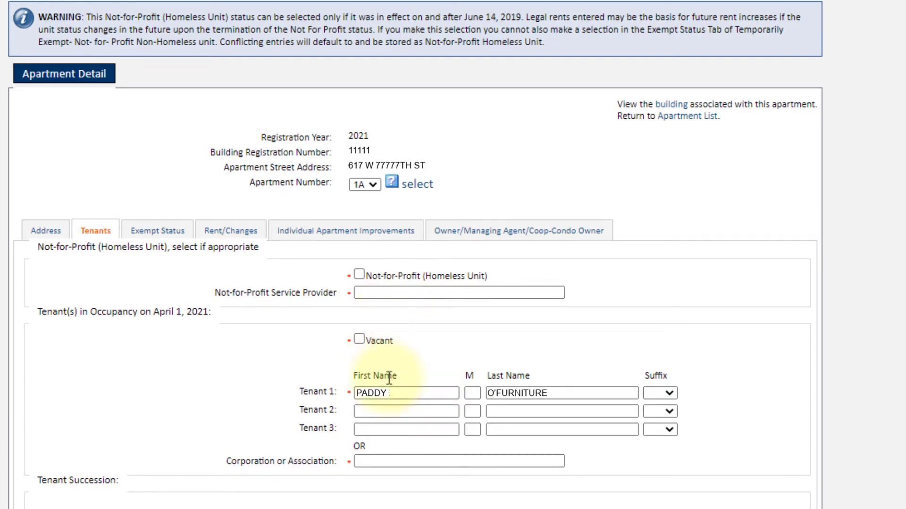
scroll(411, 485, down, 2)
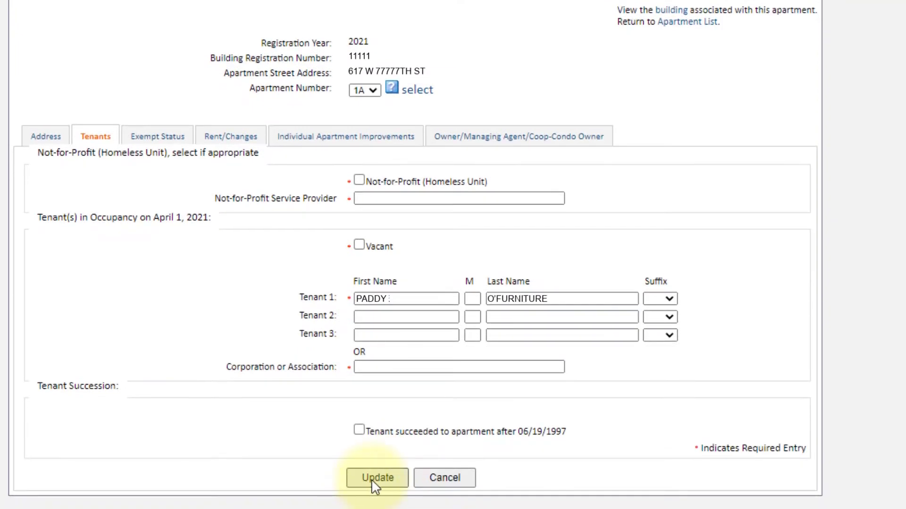
scroll(262, 374, up, 2)
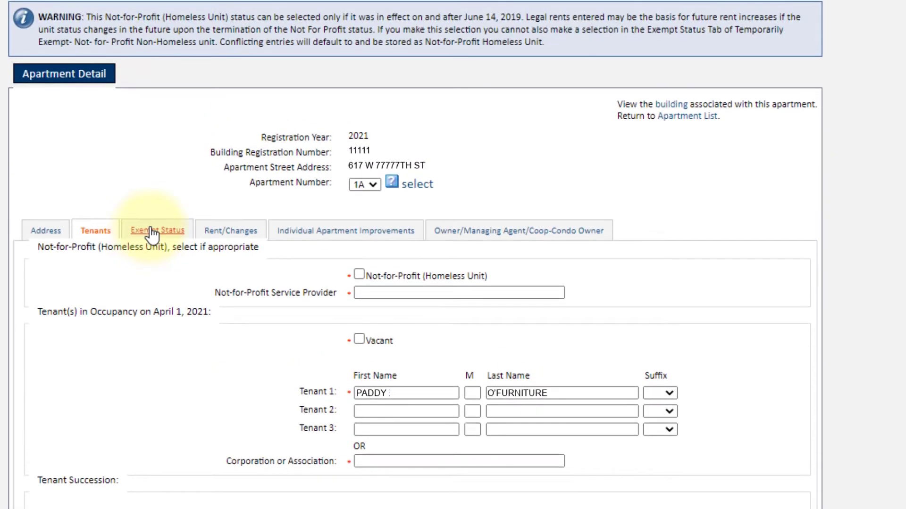
Check apartment 1A's Exempt Status options, then scroll through its Rent/Changes lease and rent form.
click(152, 232)
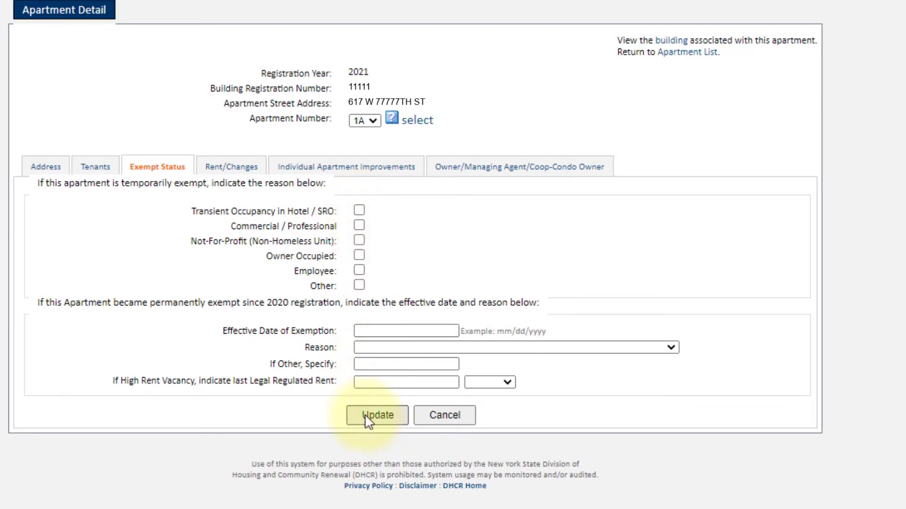
click(229, 166)
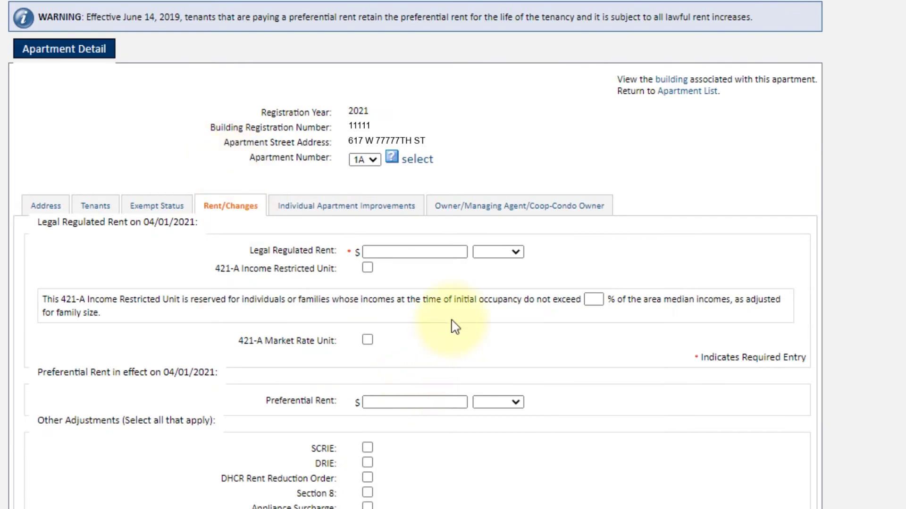
scroll(477, 307, down, 3)
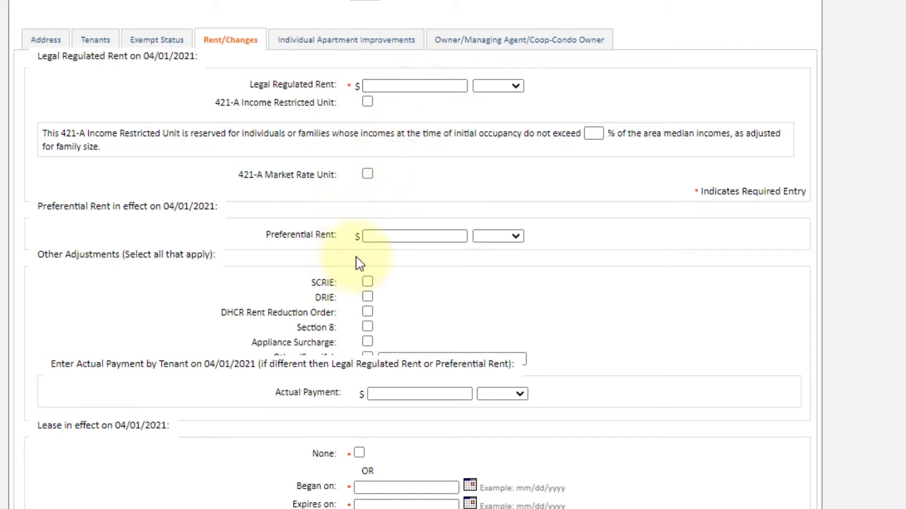
scroll(377, 236, down, 2)
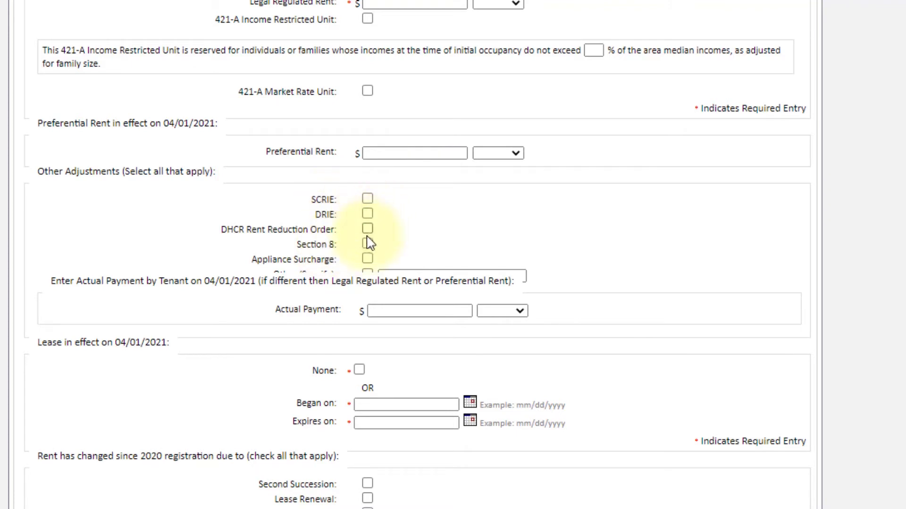
scroll(236, 395, down, 1)
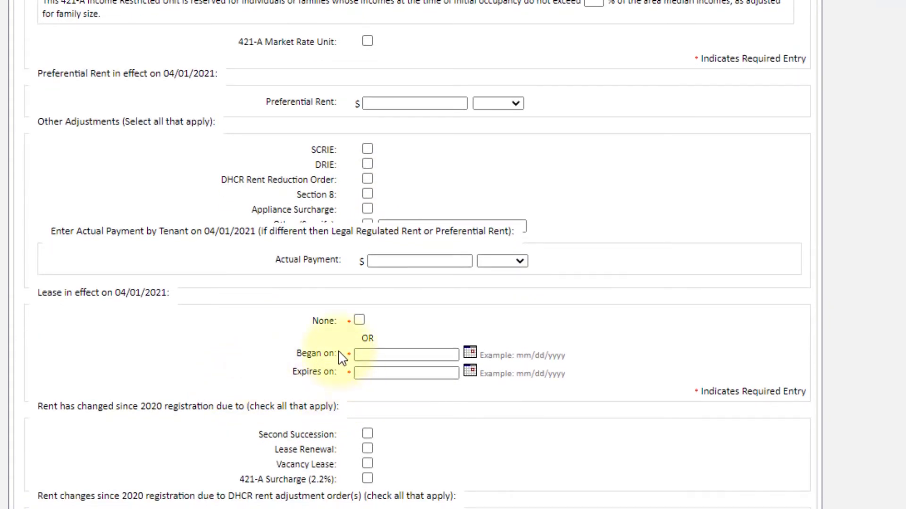
scroll(423, 414, down, 2)
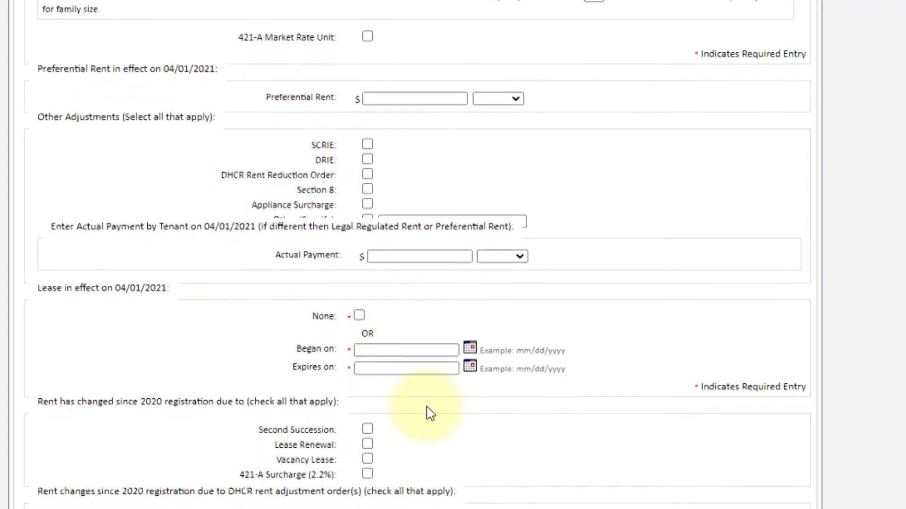
scroll(417, 362, down, 1)
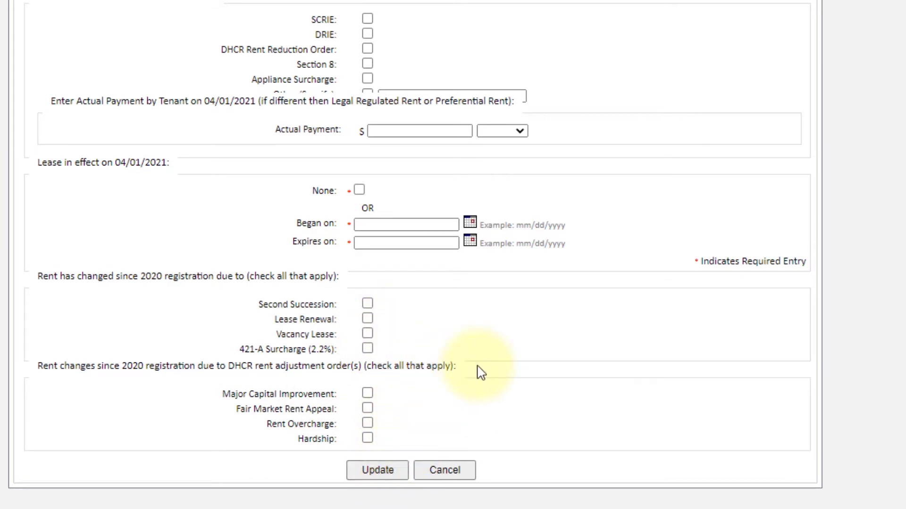
scroll(471, 378, up, 9)
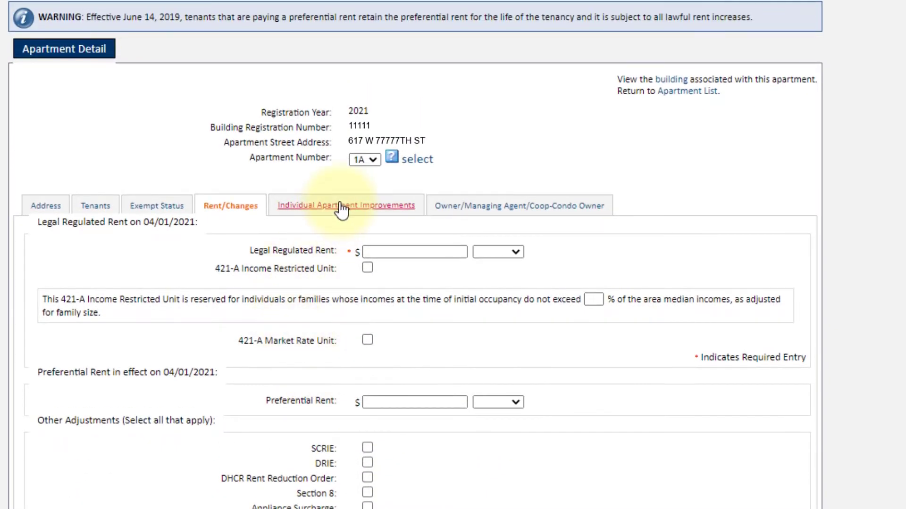
Review apartment 1A's Individual Apartment Improvements form.
click(342, 208)
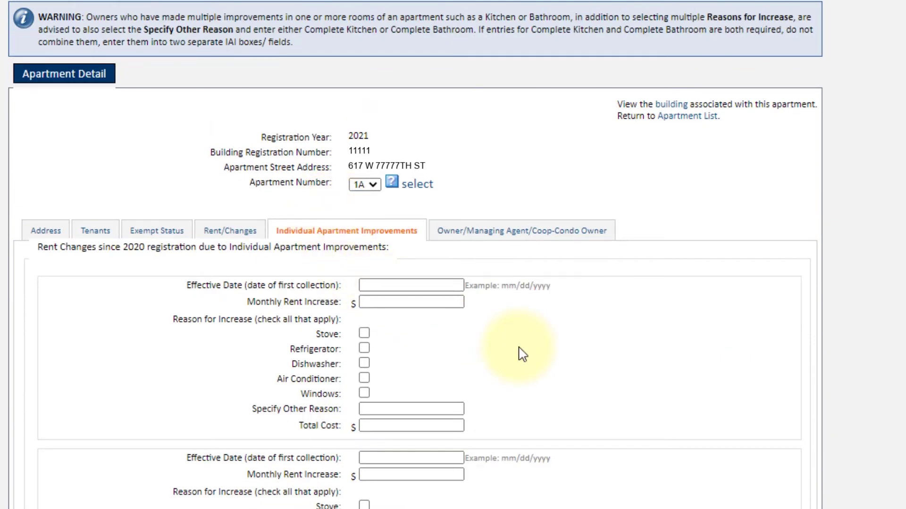
scroll(519, 352, down, 3)
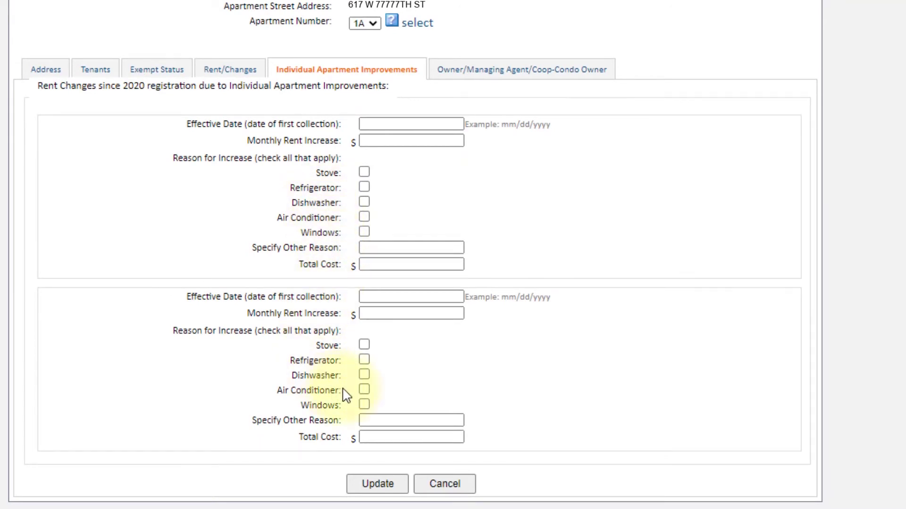
scroll(377, 445, up, 3)
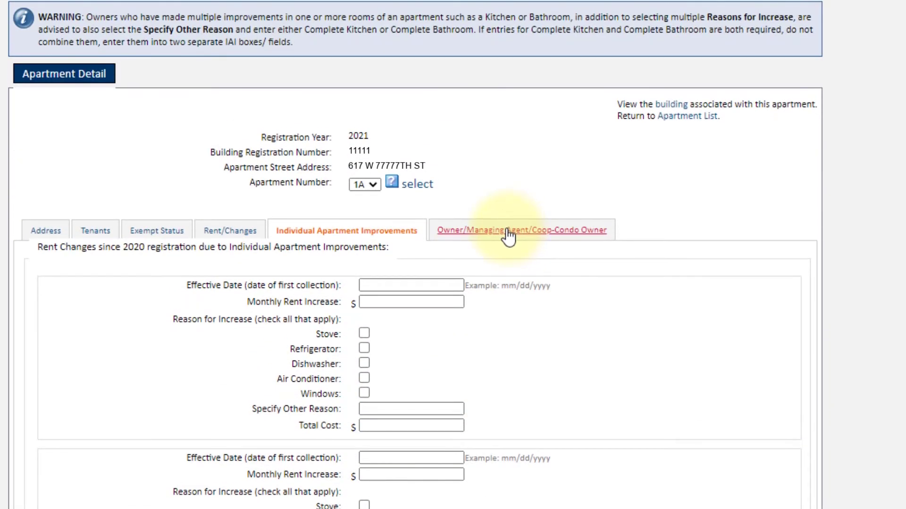
View the Owner/Managing Agent/Coop-Condo Owner form, then return to the Annual Rent Registration building list.
click(510, 238)
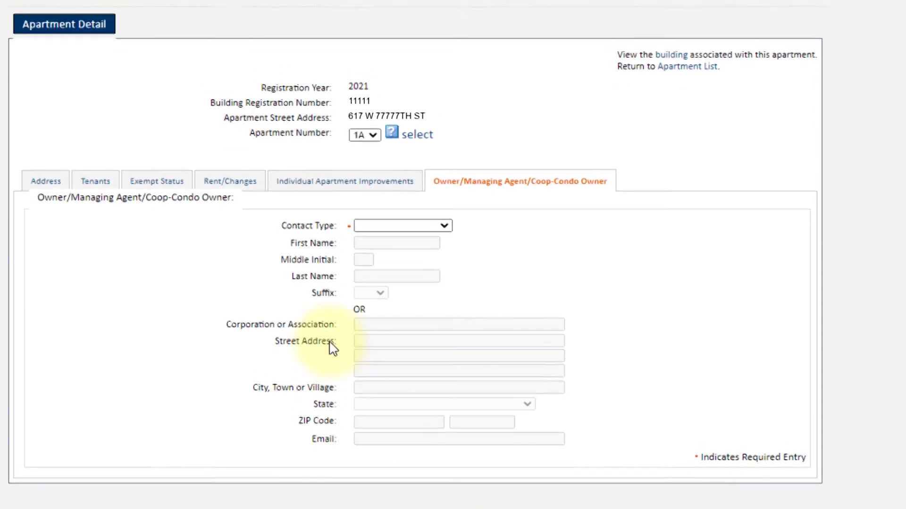
scroll(353, 349, up, 3)
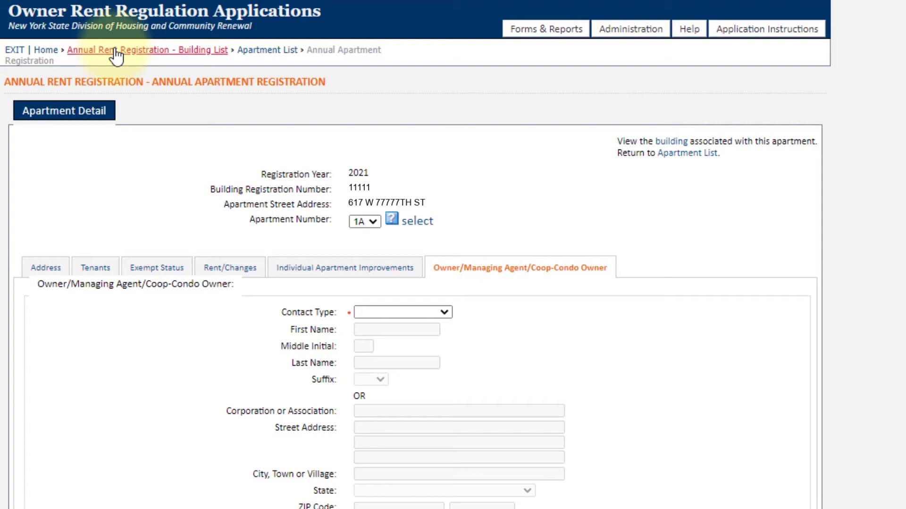
click(116, 56)
scroll(876, 431, down, 6)
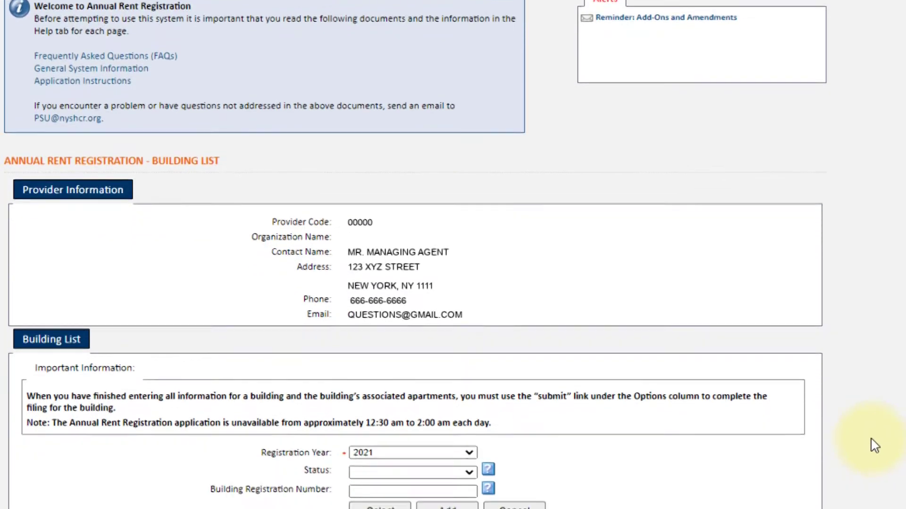